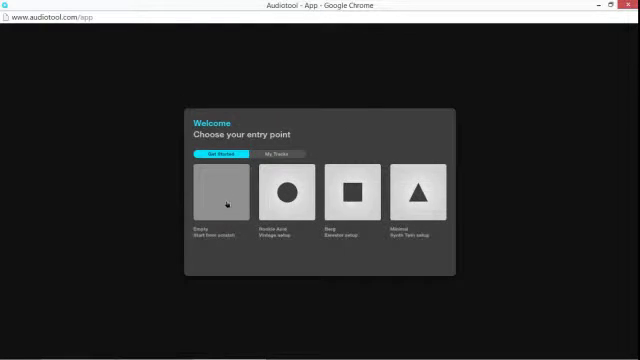
Start an empty track from the Welcome dialog and pan the desktop to clear workspace.
{"action": "left_click", "coordinate": [227, 204]}
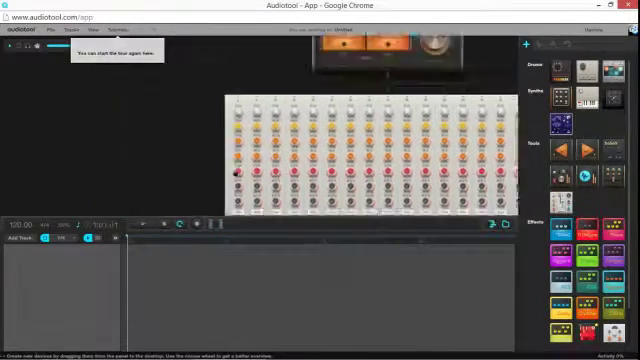
{"action": "mouse_move", "coordinate": [240, 175]}
{"action": "left_mouse_down"}
{"action": "mouse_move", "coordinate": [270, 127]}
{"action": "mouse_move", "coordinate": [234, 103]}
{"action": "left_mouse_up"}
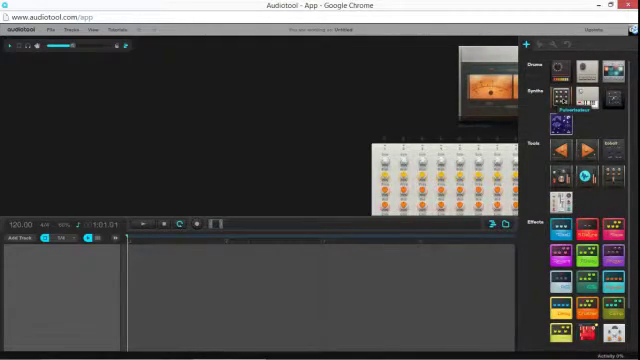
Place a Pulverisateur synth from the Synths section onto the desktop.
{"action": "left_click_drag", "start_coordinate": [575, 97], "coordinate": [227, 154]}
{"action": "scroll", "coordinate": [227, 154], "scroll_direction": "down", "scroll_amount": 3}
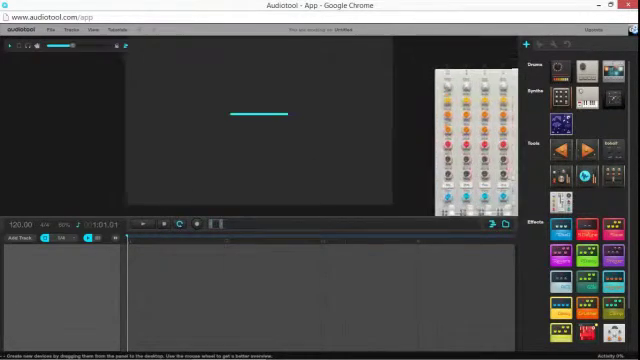
{"action": "scroll", "coordinate": [398, 117], "scroll_direction": "up", "scroll_amount": 1}
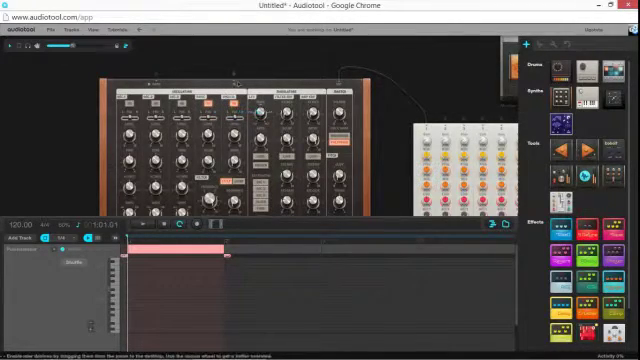
Move the Pulverisateur up and left and lower a Level knob from -6 to about -7.9 dB.
{"action": "left_click_drag", "start_coordinate": [243, 85], "coordinate": [237, 73]}
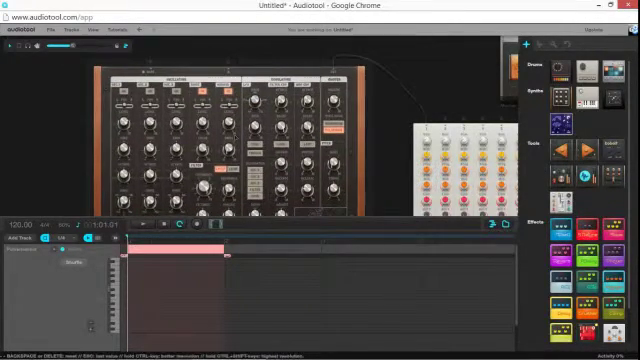
{"action": "left_click_drag", "start_coordinate": [228, 134], "coordinate": [228, 138]}
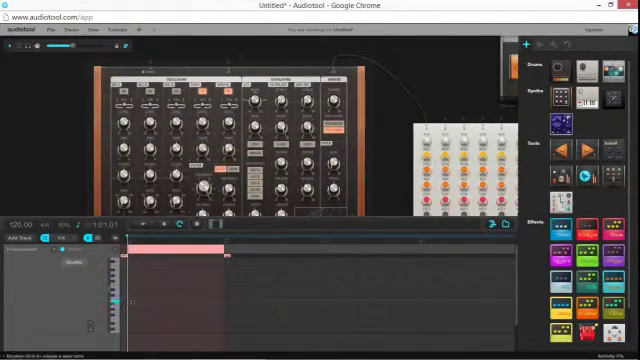
Add a note to the Pulverisateur pattern, raise the tempo from 120 to 240, and hide the timeline.
{"action": "double_click", "coordinate": [148, 300]}
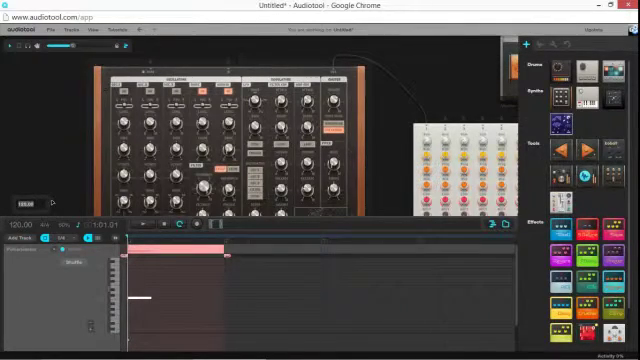
{"action": "left_click_drag", "start_coordinate": [22, 224], "coordinate": [22, 190]}
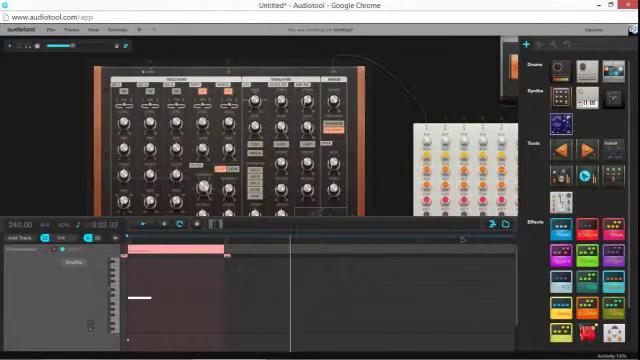
{"action": "key", "text": "Escape"}
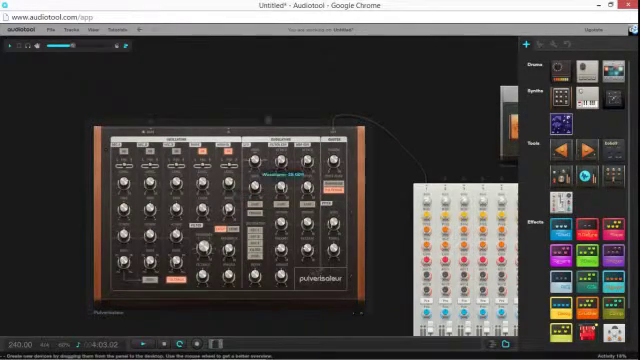
Select the Pulverisateur and lengthen its attack to about 271 ms.
{"action": "left_click", "coordinate": [135, 65]}
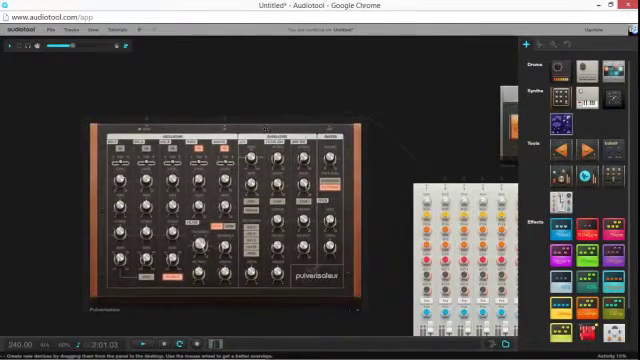
{"action": "left_click", "coordinate": [104, 126]}
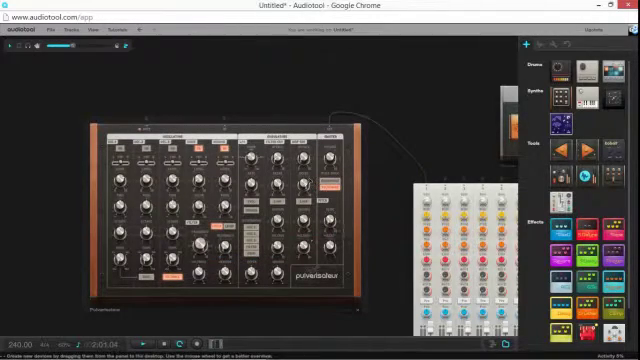
{"action": "mouse_move", "coordinate": [330, 160]}
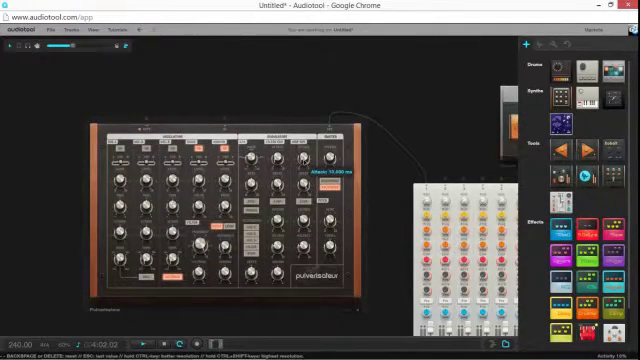
{"action": "left_click_drag", "start_coordinate": [305, 160], "coordinate": [305, 150]}
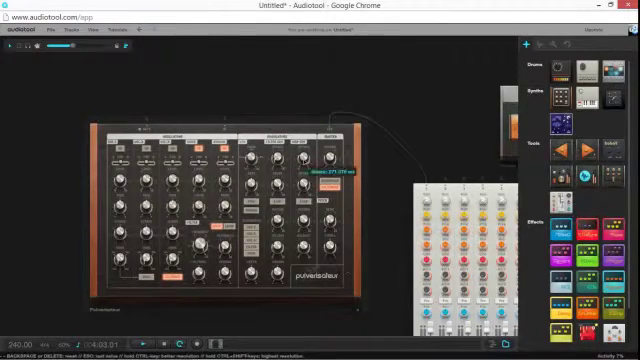
{"action": "mouse_move", "coordinate": [304, 221]}
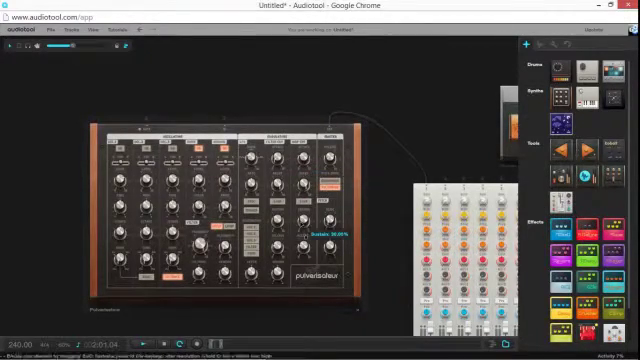
Cut the envelope release down to about 1.8 ms.
{"action": "left_click_drag", "start_coordinate": [330, 248], "coordinate": [330, 240]}
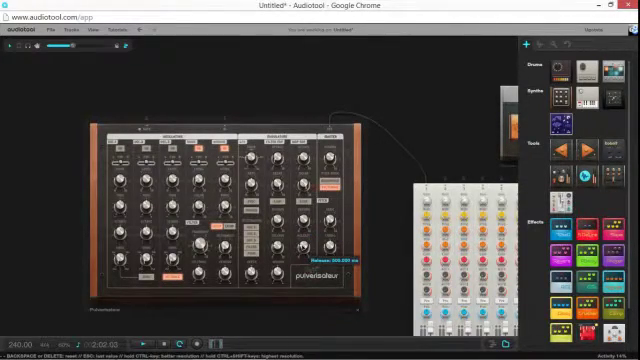
{"action": "left_click_drag", "start_coordinate": [303, 250], "coordinate": [303, 253]}
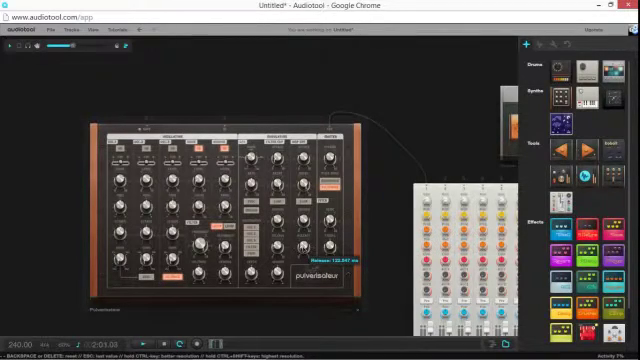
{"action": "left_click_drag", "start_coordinate": [303, 253], "coordinate": [303, 256]}
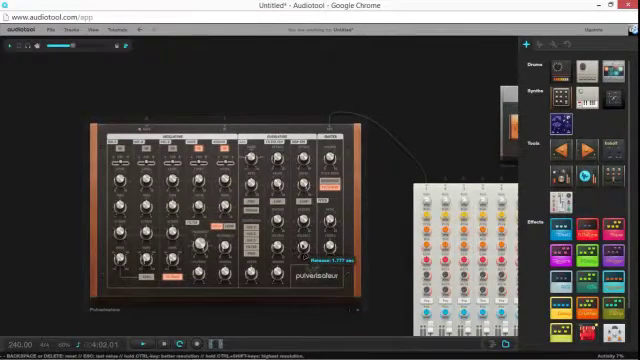
{"action": "left_click_drag", "start_coordinate": [303, 250], "coordinate": [303, 249]}
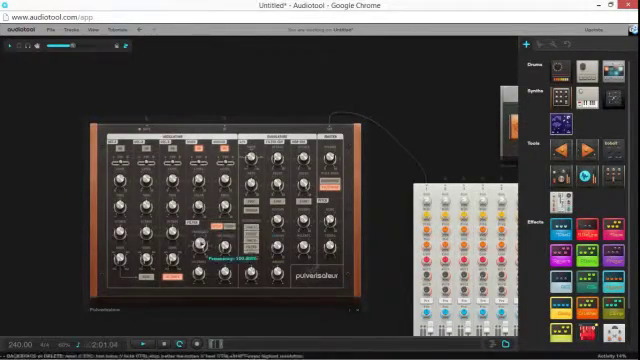
{"action": "mouse_move", "coordinate": [200, 245]}
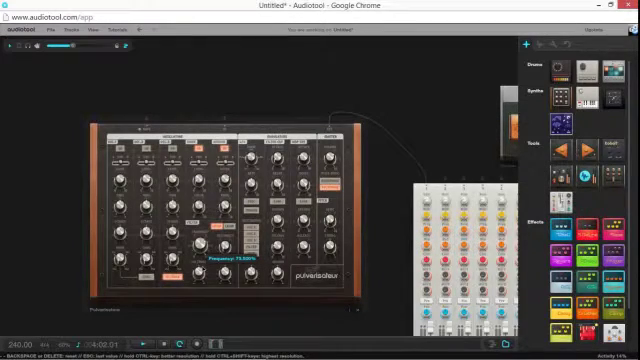
Lower the filter frequency from about 77% to about 68%.
{"action": "left_click_drag", "start_coordinate": [200, 247], "coordinate": [200, 244]}
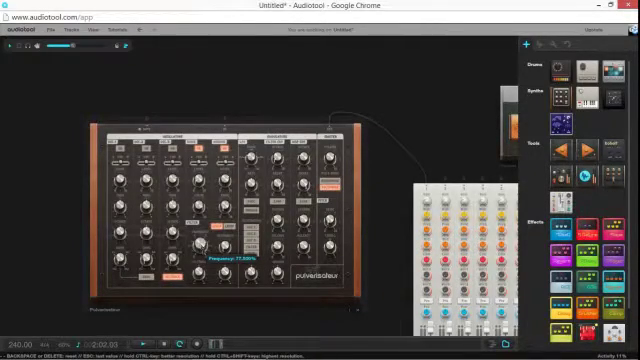
{"action": "left_click_drag", "start_coordinate": [200, 245], "coordinate": [200, 247]}
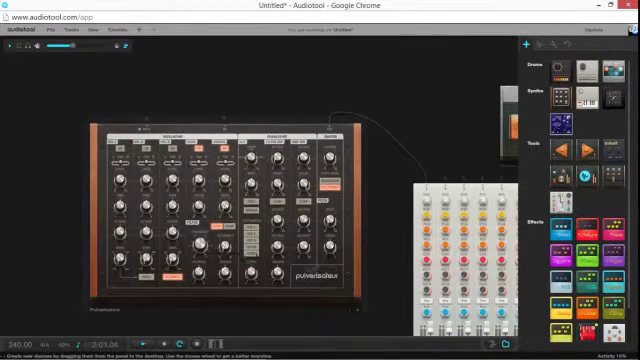
{"action": "mouse_move", "coordinate": [304, 160]}
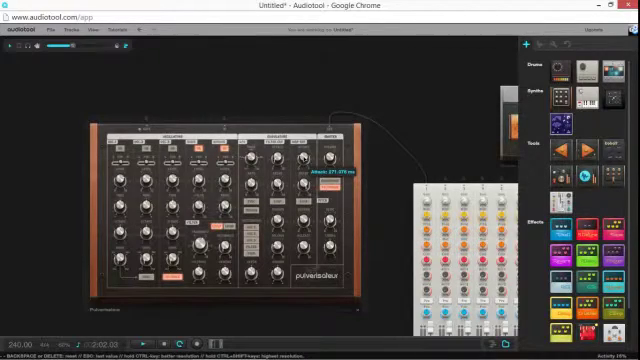
Set attack to about 82 ms, sustain to about 7%, and decay up to about 208 ms.
{"action": "left_click_drag", "start_coordinate": [305, 160], "coordinate": [305, 162]}
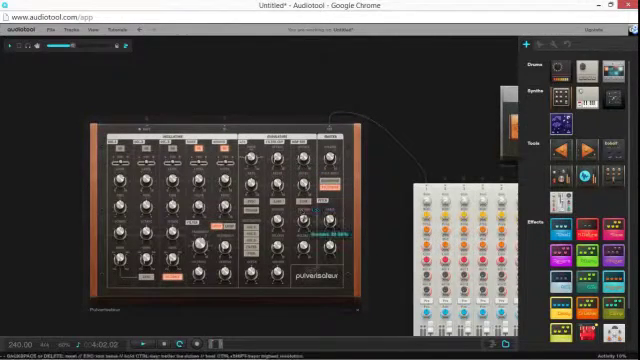
{"action": "left_click_drag", "start_coordinate": [330, 232], "coordinate": [330, 236]}
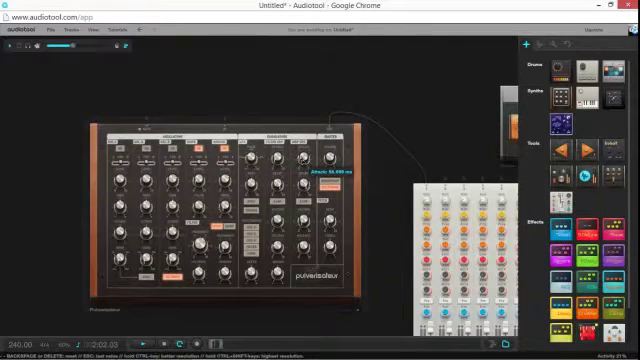
{"action": "mouse_move", "coordinate": [304, 185]}
{"action": "left_click_drag", "start_coordinate": [306, 190], "coordinate": [306, 184]}
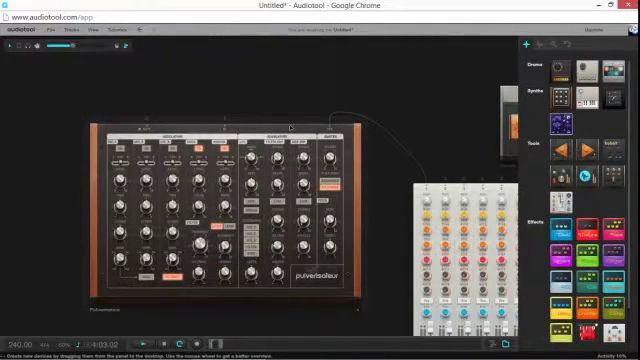
Move the Pulverisateur, then pan until the full mixer shows beside it.
{"action": "mouse_move", "coordinate": [290, 128]}
{"action": "left_mouse_down"}
{"action": "mouse_move", "coordinate": [340, 113]}
{"action": "mouse_move", "coordinate": [325, 143]}
{"action": "left_mouse_up"}
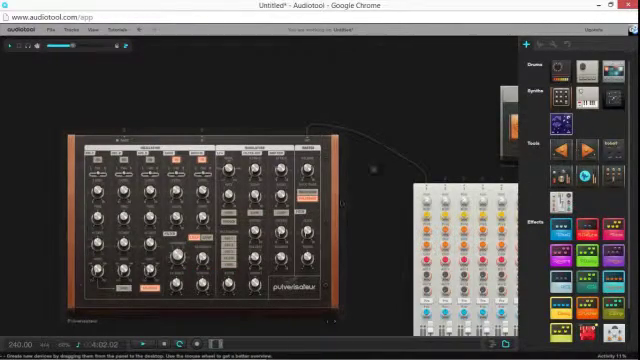
{"action": "mouse_move", "coordinate": [430, 150]}
{"action": "left_mouse_down"}
{"action": "mouse_move", "coordinate": [362, 110]}
{"action": "mouse_move", "coordinate": [362, 124]}
{"action": "left_mouse_up"}
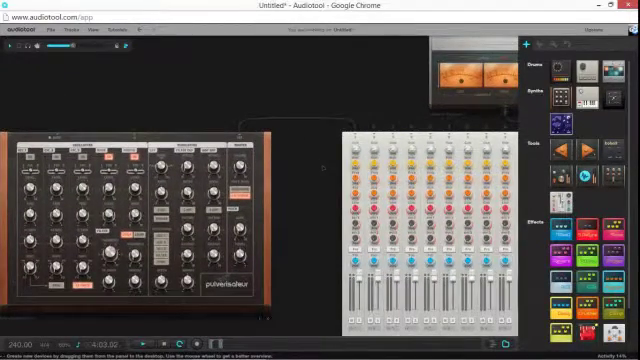
{"action": "left_click_drag", "start_coordinate": [325, 102], "coordinate": [353, 168]}
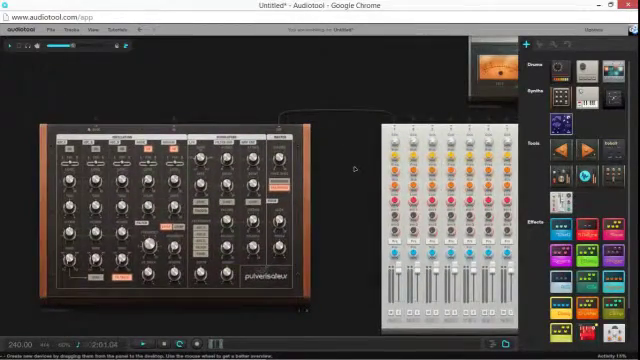